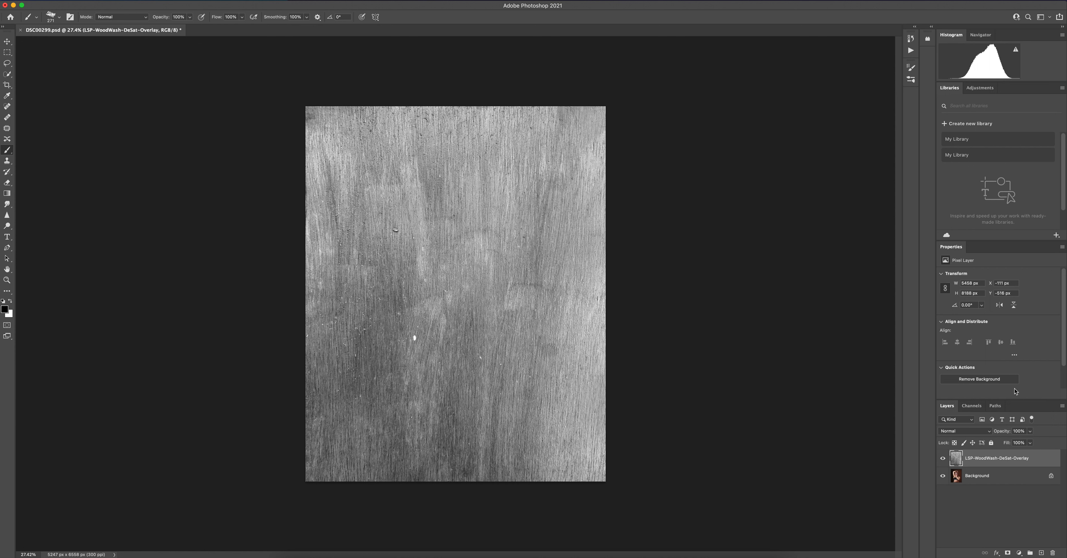
Set the blend mode of the LSP-WoodWash-DeSat-Overlay layer to Soft Light
left_click(959, 432)
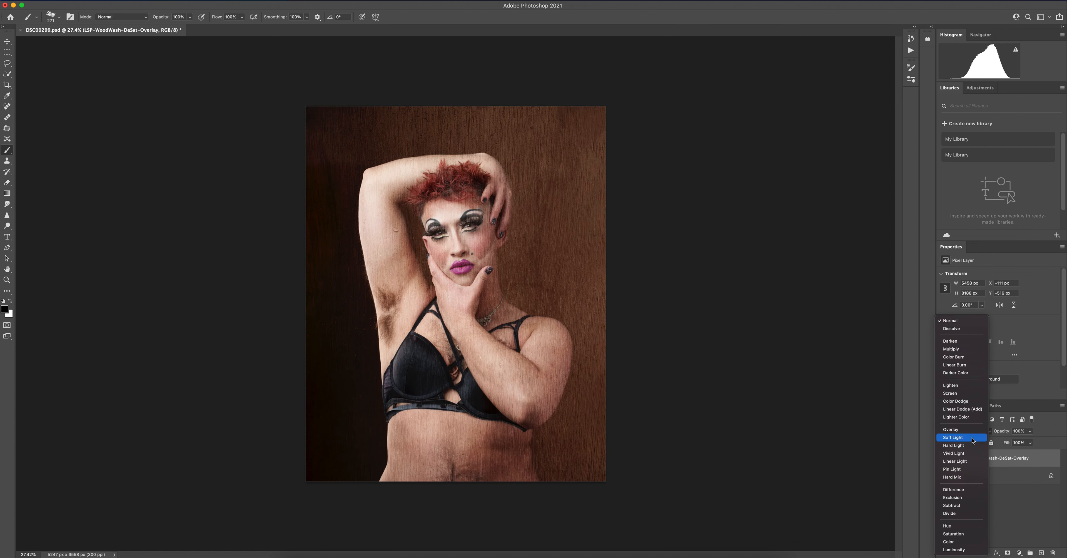
left_click(956, 437)
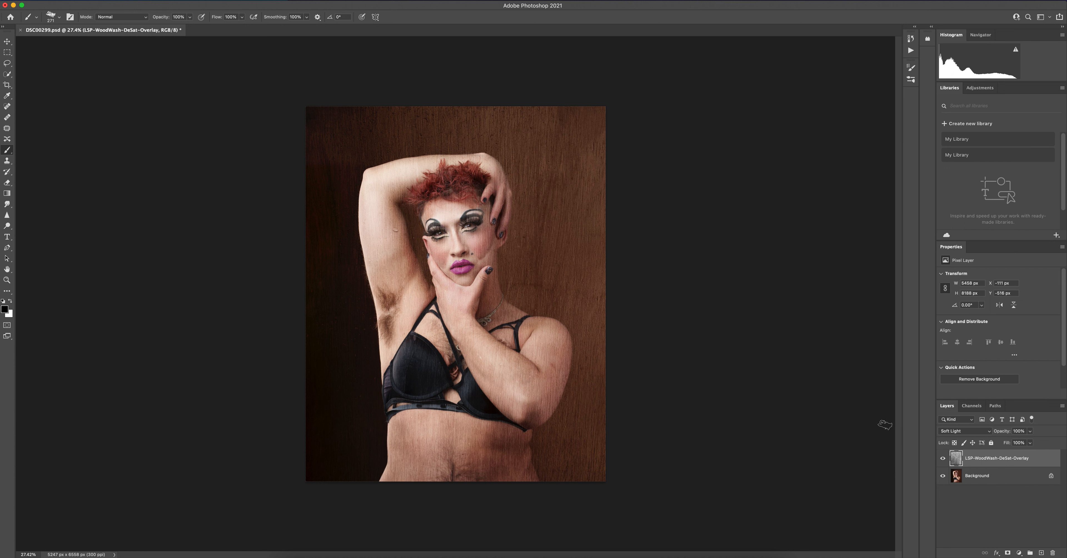
left_click(966, 433)
left_click(967, 432)
left_click(975, 433)
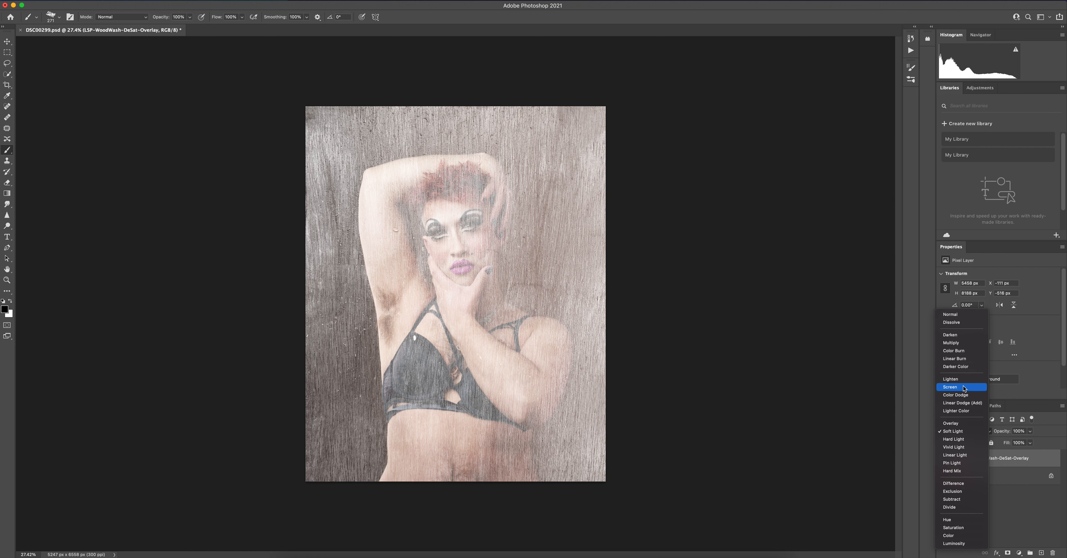
left_click(956, 434)
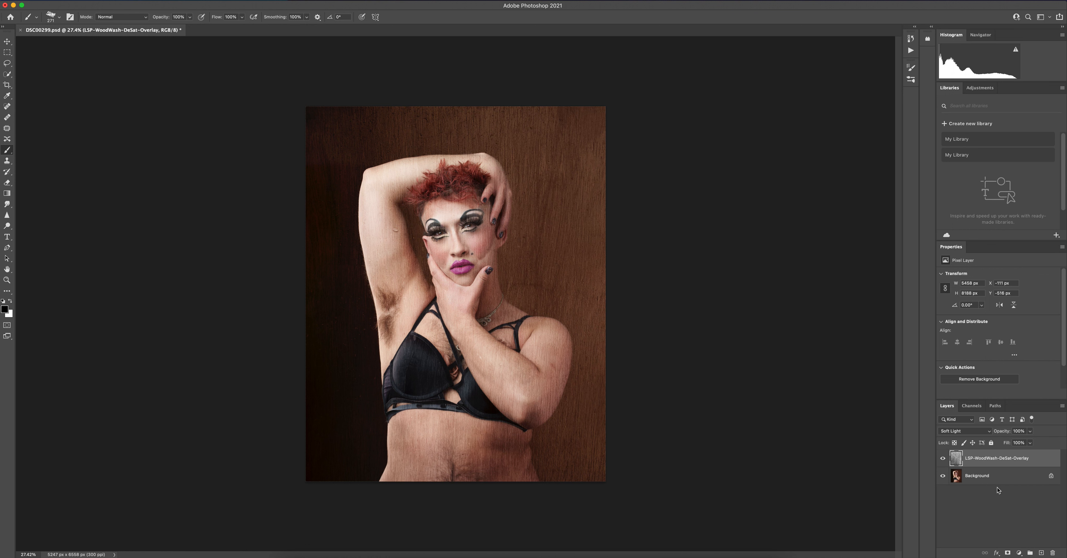
Add a layer mask to the wood overlay layer and choose the Soft Round brush
left_click(1007, 554)
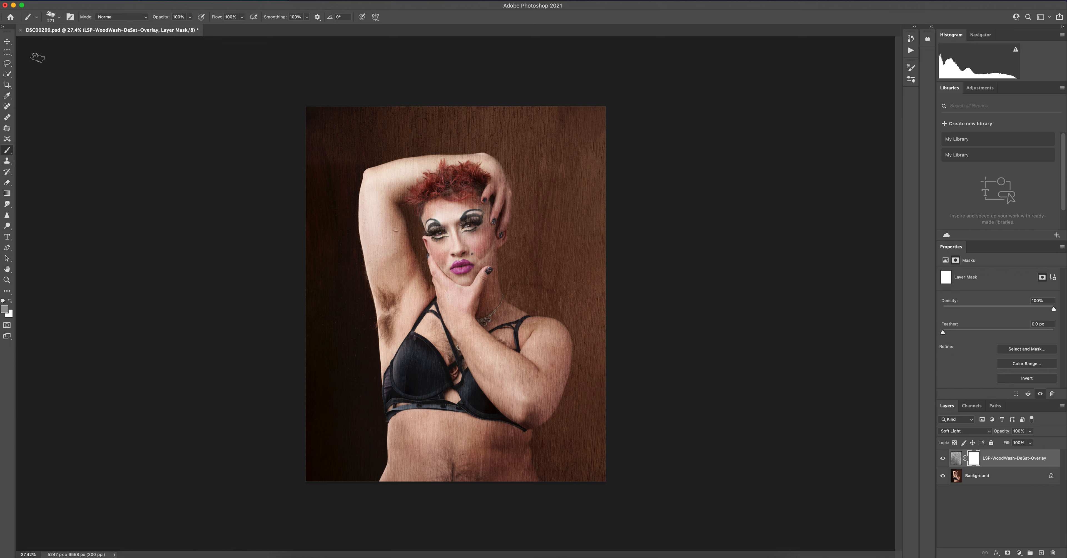
left_click(53, 17)
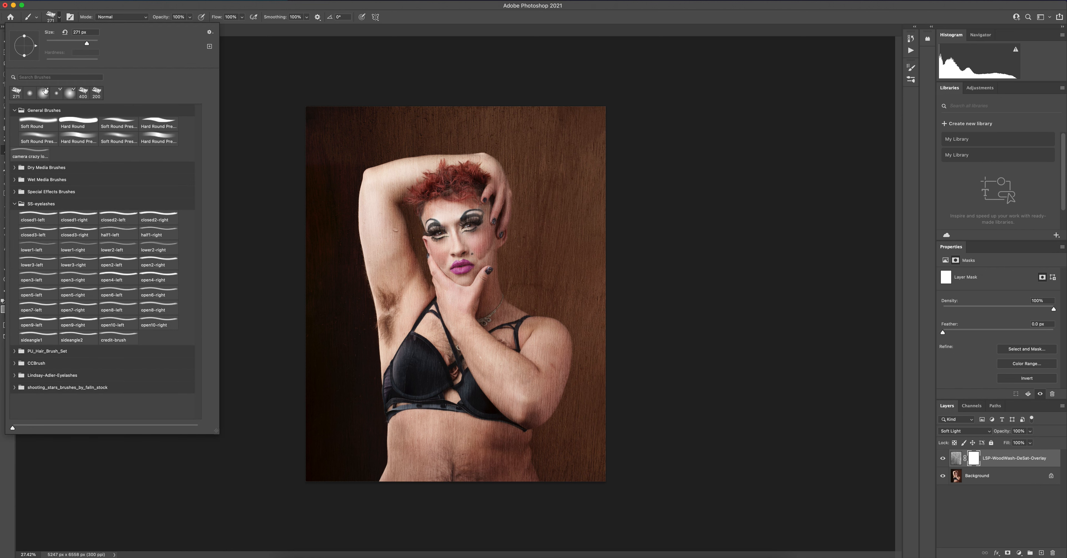
left_click(30, 95)
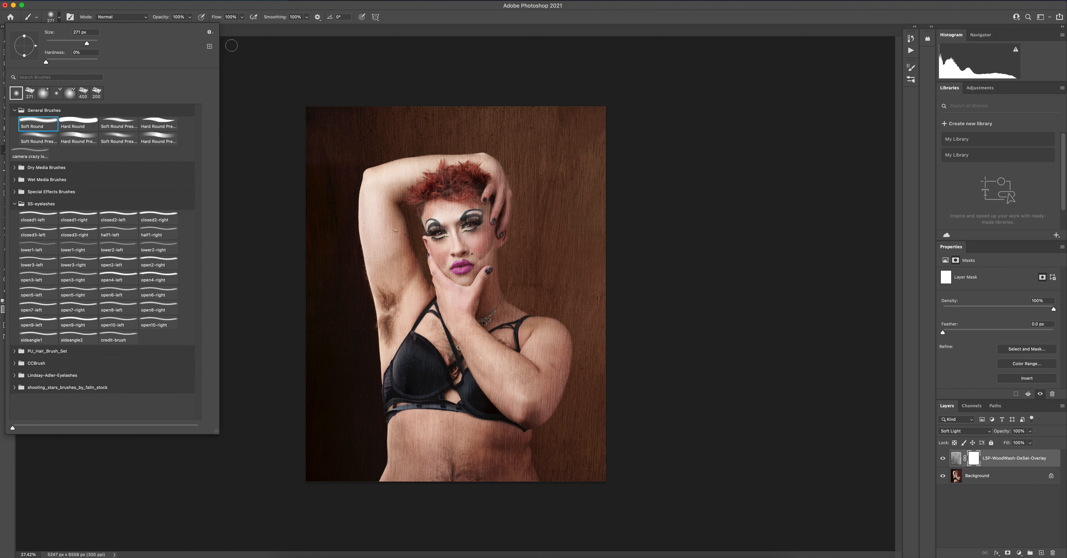
left_click(251, 59)
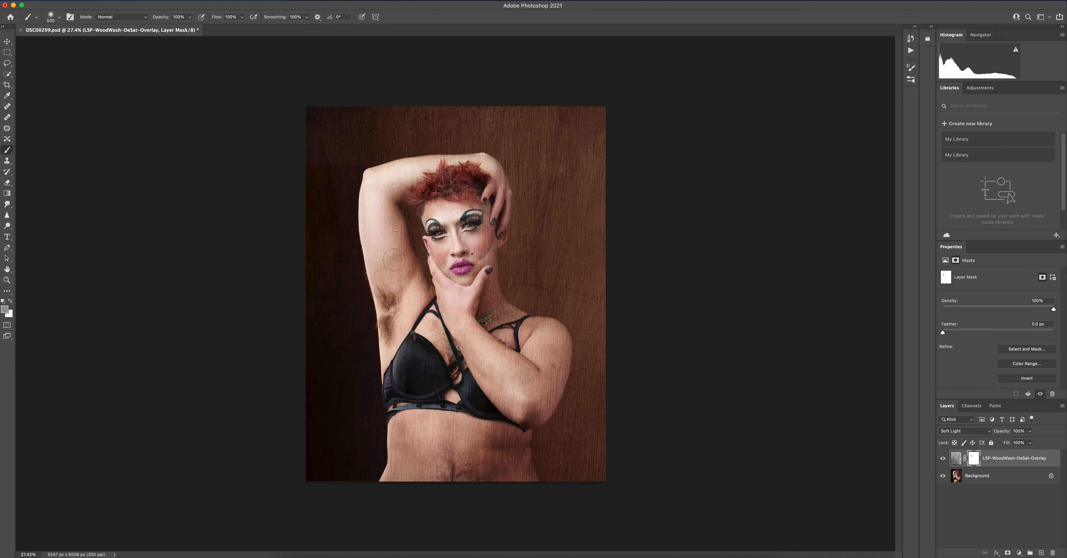
Paint black on the overlay's mask across the figure's skin, hair and clothing to remove the wood texture there
key("d")
mouse_move(395, 219)
left_mouse_down()
mouse_move(371, 193)
mouse_move(390, 340)
mouse_move(401, 340)
mouse_move(420, 301)
mouse_move(411, 282)
mouse_move(424, 303)
mouse_move(377, 197)
mouse_move(438, 177)
mouse_move(403, 188)
mouse_move(372, 176)
mouse_move(436, 163)
mouse_move(414, 168)
mouse_move(500, 170)
mouse_move(497, 220)
mouse_move(457, 200)
mouse_move(444, 216)
mouse_move(444, 257)
mouse_move(422, 199)
mouse_move(482, 193)
mouse_move(486, 278)
mouse_move(492, 231)
mouse_move(466, 273)
mouse_move(466, 301)
mouse_move(490, 293)
mouse_move(503, 334)
mouse_move(492, 305)
mouse_move(547, 336)
mouse_move(538, 355)
mouse_move(550, 331)
mouse_move(539, 343)
mouse_move(566, 338)
mouse_move(550, 364)
mouse_move(570, 372)
mouse_move(538, 414)
mouse_move(523, 377)
mouse_move(510, 418)
mouse_move(497, 382)
mouse_move(522, 364)
mouse_move(533, 375)
mouse_move(463, 306)
mouse_move(454, 266)
mouse_move(443, 373)
mouse_move(463, 402)
mouse_move(419, 448)
mouse_move(401, 425)
mouse_move(417, 400)
mouse_move(407, 403)
mouse_move(388, 482)
mouse_move(464, 492)
mouse_move(468, 411)
mouse_move(495, 422)
mouse_move(499, 404)
mouse_move(482, 410)
mouse_move(452, 329)
mouse_move(493, 383)
mouse_move(551, 411)
mouse_move(516, 433)
mouse_move(514, 482)
mouse_move(517, 441)
mouse_move(525, 481)
mouse_move(484, 454)
mouse_move(488, 486)
left_mouse_up()
mouse_move(533, 405)
left_mouse_down()
mouse_move(560, 369)
mouse_move(558, 340)
mouse_move(544, 334)
mouse_move(559, 338)
mouse_move(524, 349)
left_mouse_up()
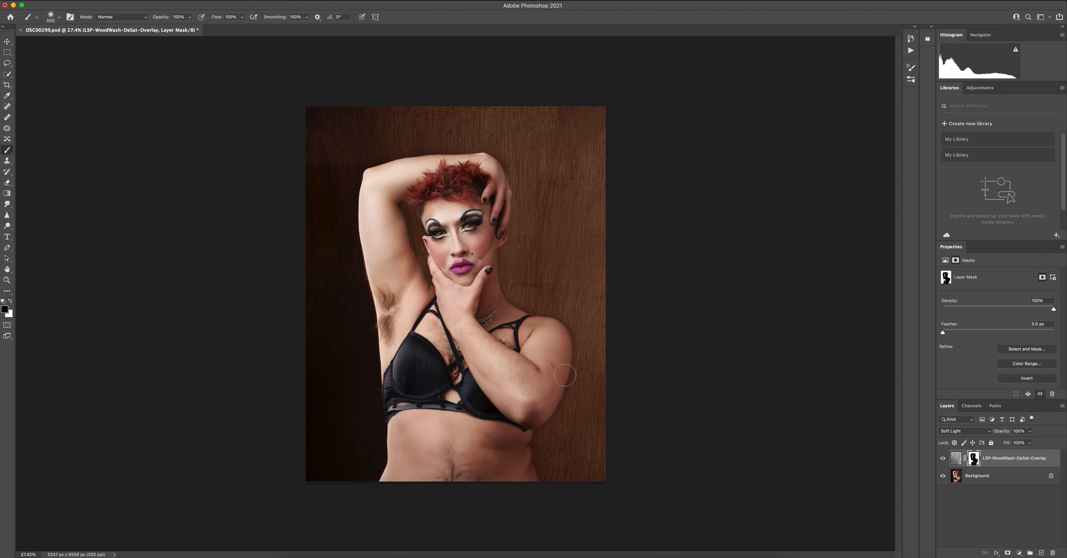
Show the mask as a red overlay and paint over the missed spots on the stomach, bra cup and armpit side
key("backslash")
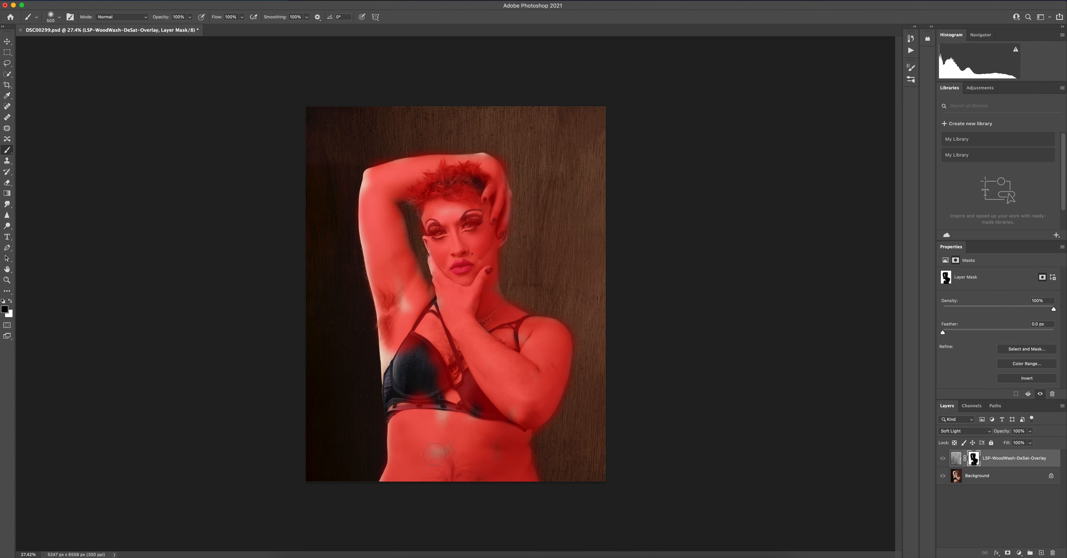
mouse_move(436, 458)
left_mouse_down()
mouse_move(456, 386)
mouse_move(469, 429)
mouse_move(518, 425)
mouse_move(513, 305)
mouse_move(460, 392)
mouse_move(437, 354)
mouse_move(418, 403)
mouse_move(436, 382)
mouse_move(453, 396)
mouse_move(397, 373)
mouse_move(402, 426)
mouse_move(407, 320)
mouse_move(392, 370)
mouse_move(399, 331)
left_mouse_up()
mouse_move(446, 269)
left_mouse_down()
mouse_move(433, 259)
mouse_move(456, 280)
left_mouse_up()
Refine the mask with a smaller brush along the ear, the hand on the chin and the nearby inner armpit edge
scroll(397, 174, "up", 3)
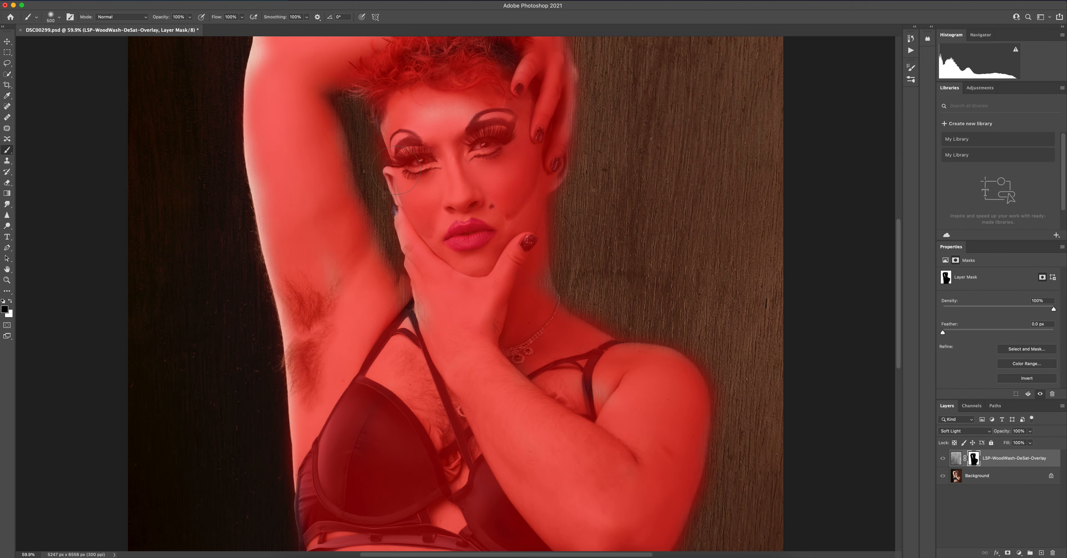
scroll(365, 188, "up", 3)
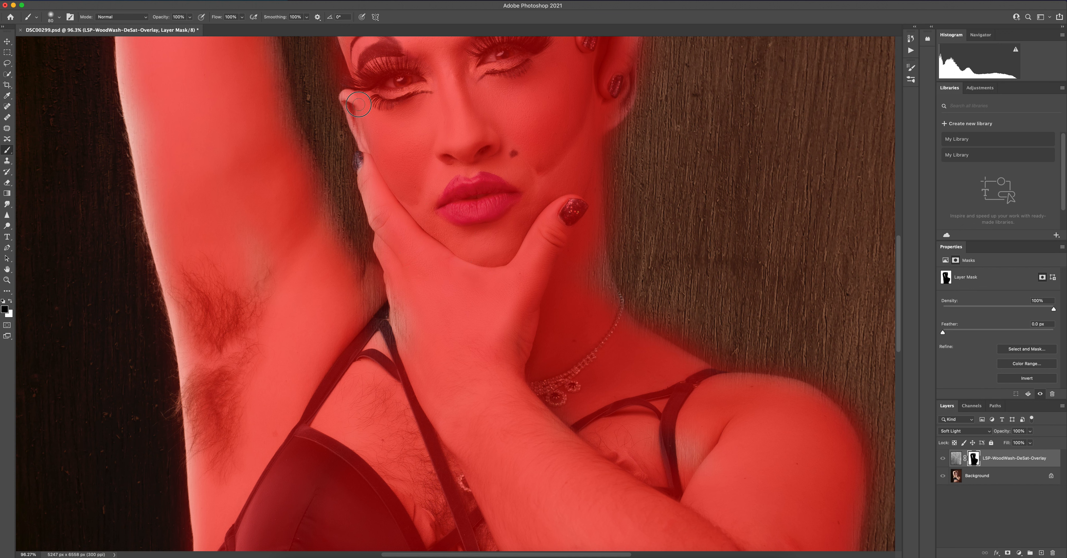
mouse_move(347, 97)
left_mouse_down()
mouse_move(370, 159)
mouse_move(362, 166)
mouse_move(376, 224)
mouse_move(375, 183)
left_mouse_up()
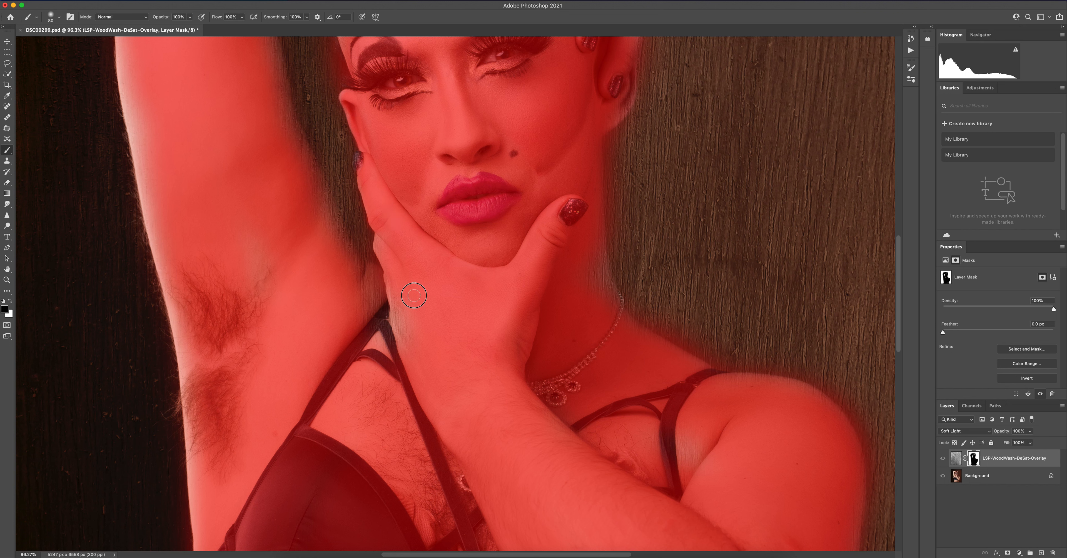
mouse_move(393, 291)
left_mouse_down()
mouse_move(390, 349)
mouse_move(400, 350)
mouse_move(413, 305)
mouse_move(382, 327)
mouse_move(387, 370)
mouse_move(411, 382)
mouse_move(409, 335)
mouse_move(390, 349)
mouse_move(363, 307)
left_mouse_up()
mouse_move(336, 257)
left_mouse_down()
mouse_move(328, 209)
mouse_move(352, 258)
mouse_move(405, 279)
mouse_move(406, 311)
mouse_move(389, 323)
mouse_move(366, 315)
mouse_move(406, 314)
mouse_move(350, 284)
mouse_move(375, 288)
mouse_move(360, 283)
mouse_move(372, 295)
mouse_move(359, 323)
mouse_move(352, 298)
left_mouse_up()
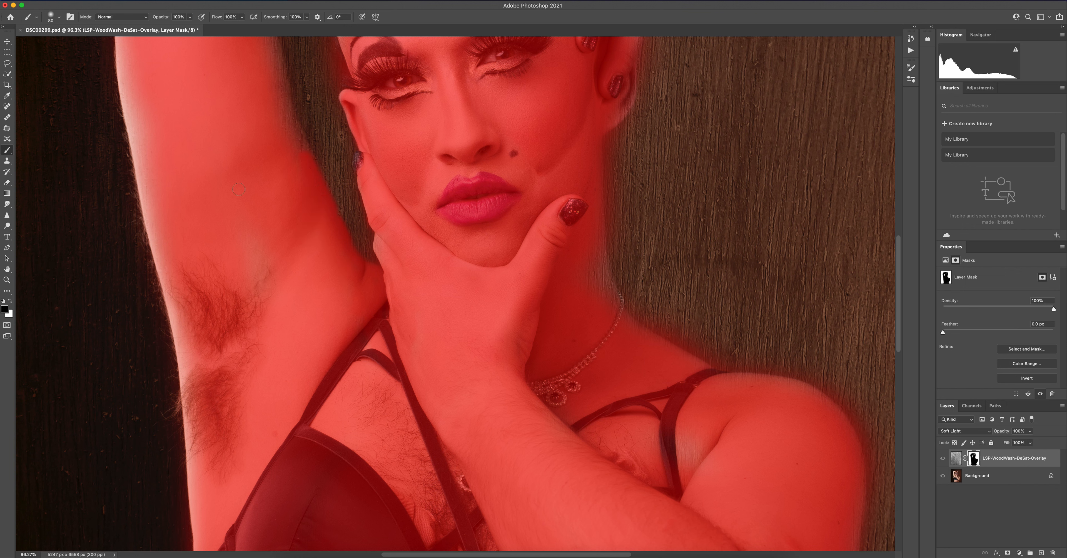
Refine the mask along the raised arm's inner edge and fill in the raised elbow
left_click_drag(241, 185, 282, 331)
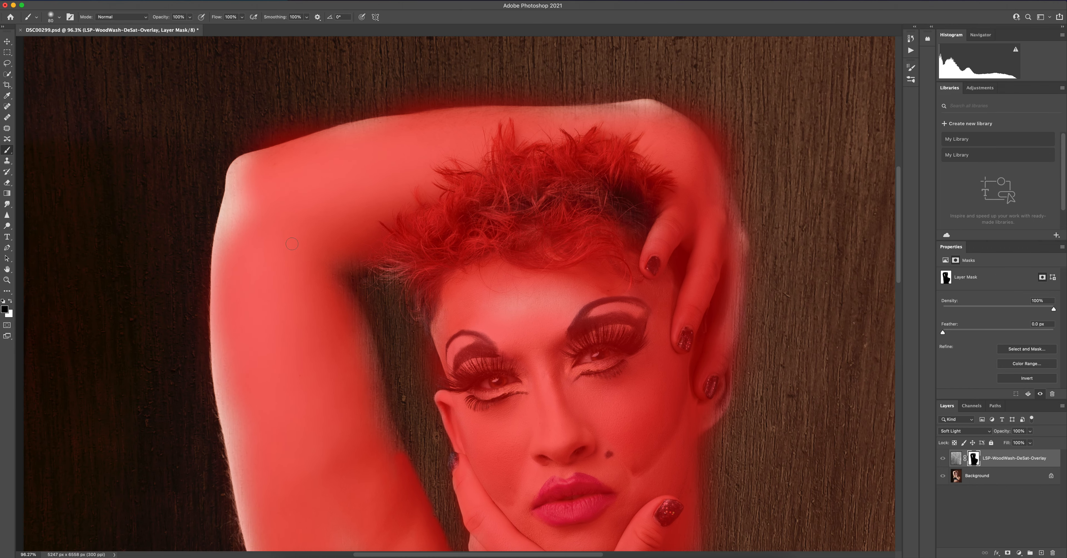
mouse_move(339, 276)
left_mouse_down()
mouse_move(373, 357)
mouse_move(386, 436)
mouse_move(352, 342)
mouse_move(360, 375)
mouse_move(343, 310)
mouse_move(390, 396)
mouse_move(378, 411)
mouse_move(402, 460)
left_mouse_up()
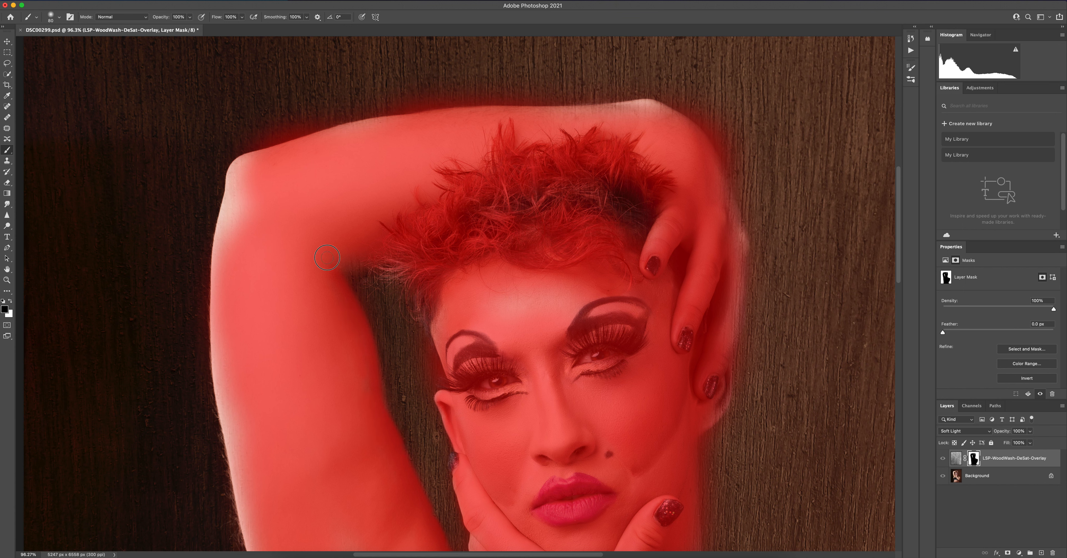
mouse_move(242, 170)
left_mouse_down()
mouse_move(235, 211)
mouse_move(239, 161)
mouse_move(252, 157)
mouse_move(233, 194)
mouse_move(232, 172)
mouse_move(221, 226)
mouse_move(252, 169)
mouse_move(221, 226)
mouse_move(224, 211)
mouse_move(243, 219)
mouse_move(252, 207)
mouse_move(262, 167)
mouse_move(228, 171)
left_mouse_up()
mouse_move(298, 148)
left_mouse_down()
mouse_move(406, 114)
mouse_move(320, 141)
left_mouse_up()
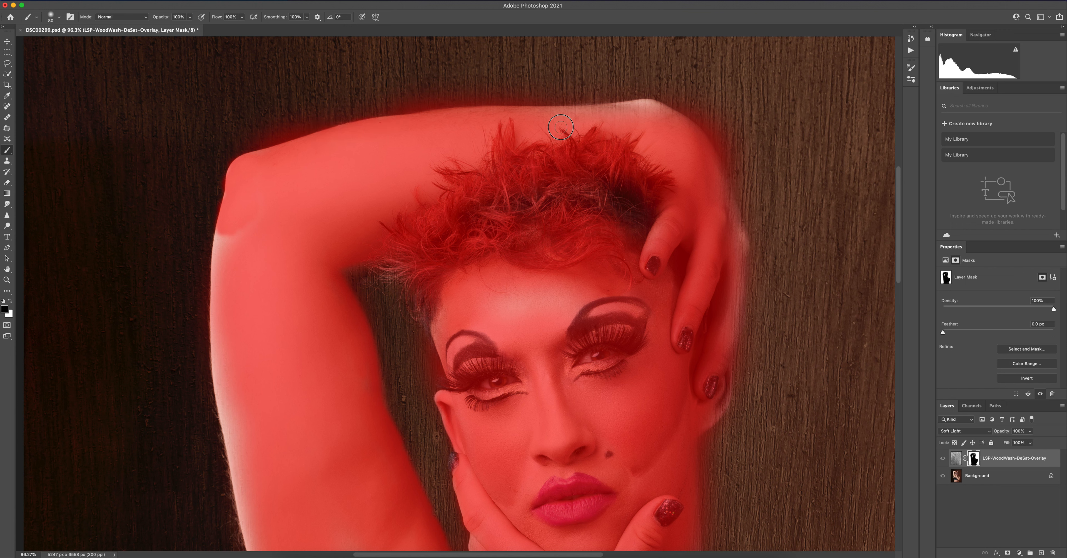
Refine the mask along the upper edge of the raised forearm and around the hand beside the head
left_click_drag(589, 123, 519, 113)
mouse_move(588, 110)
left_mouse_down()
mouse_move(639, 116)
mouse_move(553, 114)
mouse_move(656, 108)
mouse_move(634, 106)
mouse_move(643, 103)
mouse_move(622, 107)
mouse_move(657, 103)
left_mouse_up()
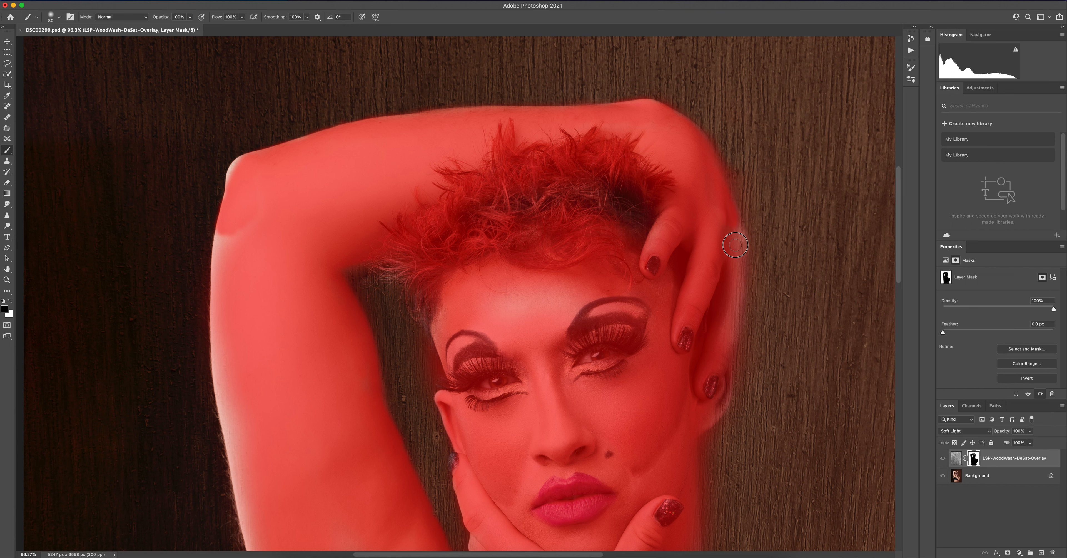
mouse_move(724, 232)
left_mouse_down()
mouse_move(727, 259)
mouse_move(725, 225)
mouse_move(741, 266)
mouse_move(735, 233)
mouse_move(743, 241)
mouse_move(730, 304)
mouse_move(730, 272)
left_mouse_up()
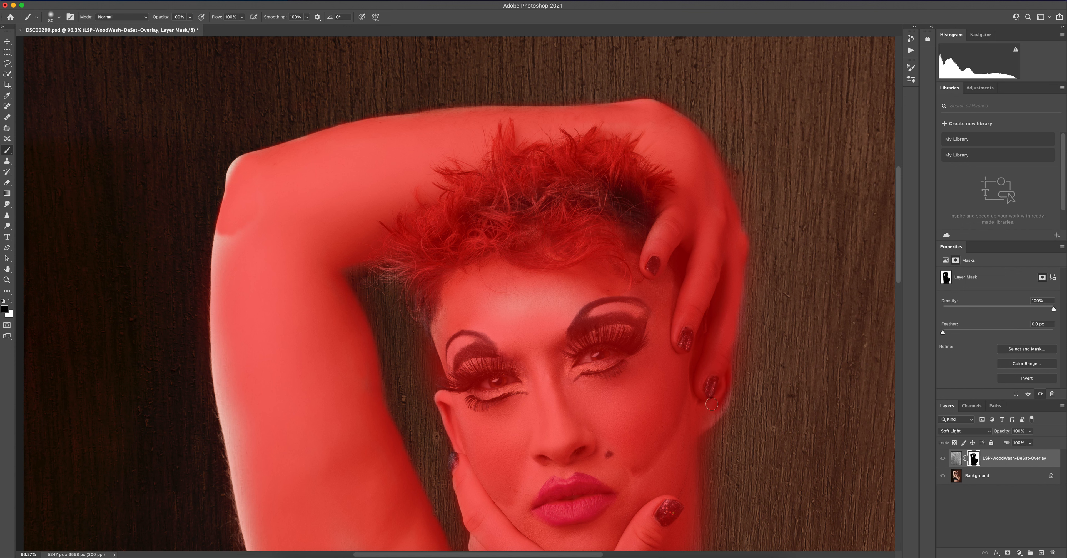
mouse_move(724, 386)
left_mouse_down()
mouse_move(718, 411)
mouse_move(706, 421)
mouse_move(724, 395)
mouse_move(683, 435)
left_mouse_up()
Paint the mask along the outer edge of the raised upper arm below the elbow
scroll(675, 424, "down", 5)
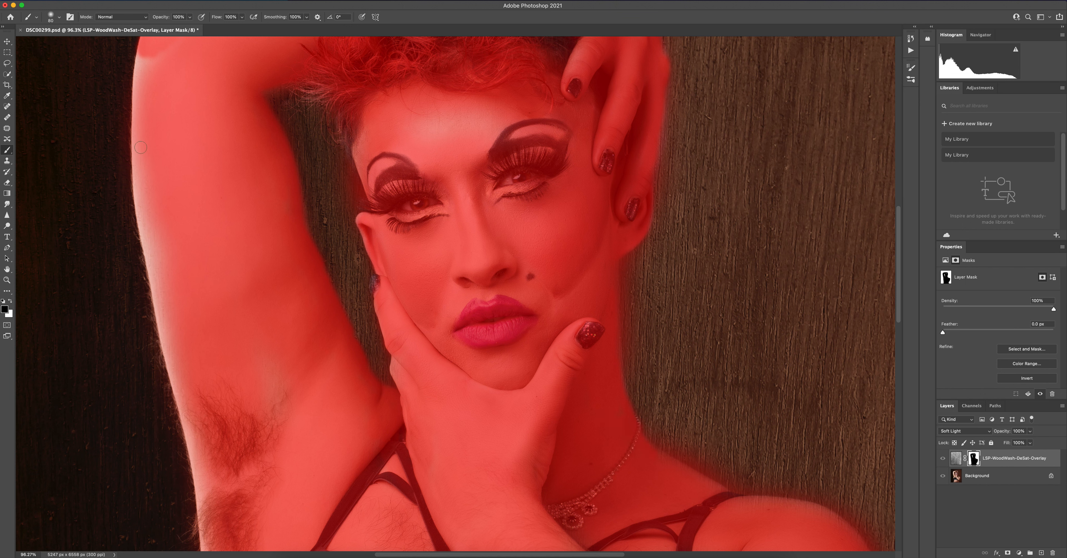
mouse_move(150, 53)
left_mouse_down()
mouse_move(136, 109)
mouse_move(145, 46)
mouse_move(142, 177)
left_mouse_up()
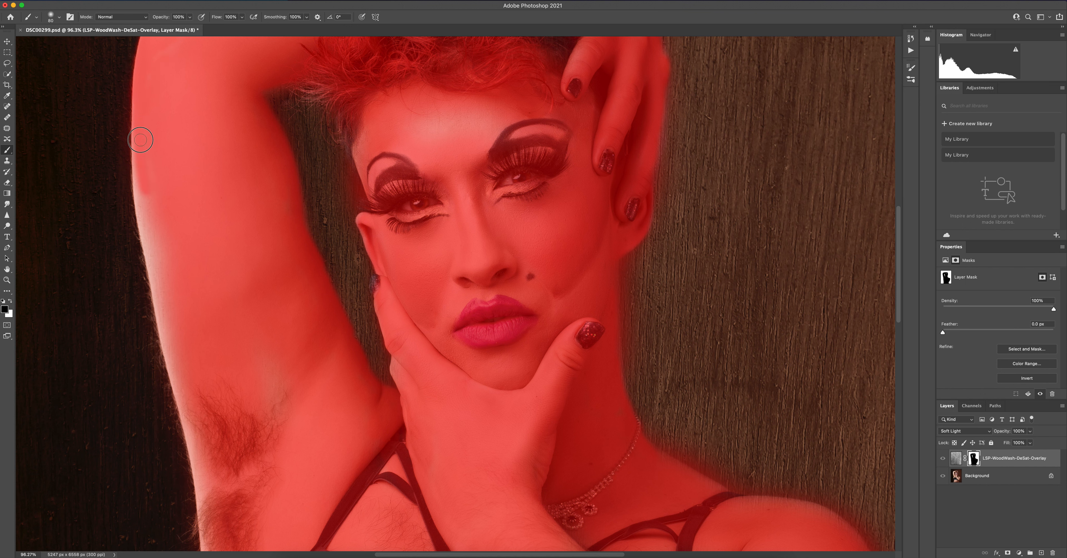
left_click_drag(137, 162, 150, 218)
mouse_move(156, 177)
left_mouse_down()
mouse_move(139, 218)
mouse_move(154, 260)
mouse_move(158, 237)
left_mouse_up()
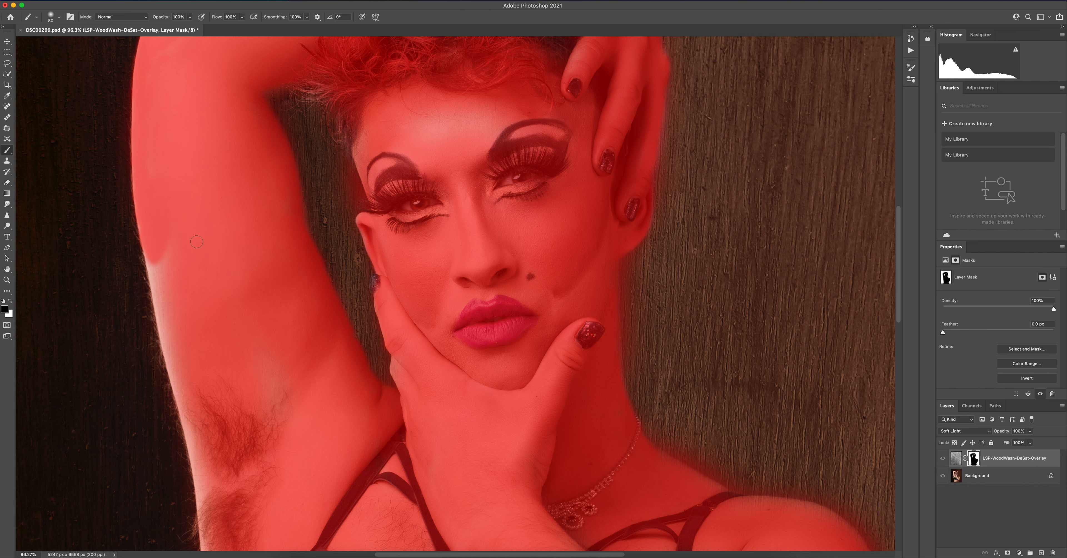
Extend the mask down the raised arm's outer edge to the armpit hair
mouse_move(194, 266)
left_mouse_down()
mouse_move(195, 167)
mouse_move(166, 148)
mouse_move(183, 249)
mouse_move(168, 189)
left_mouse_up()
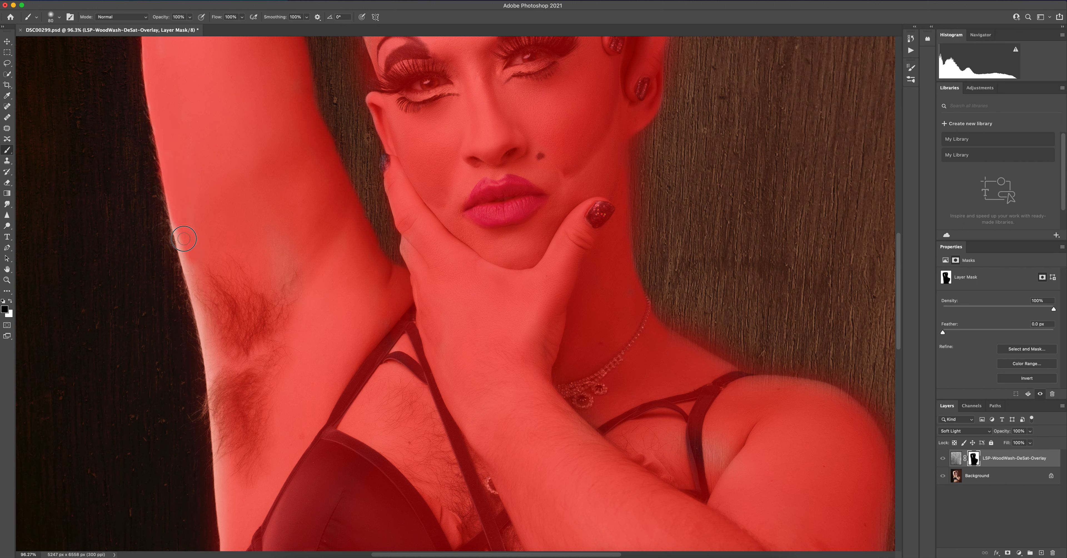
mouse_move(183, 238)
left_mouse_down()
mouse_move(173, 204)
mouse_move(207, 328)
left_mouse_up()
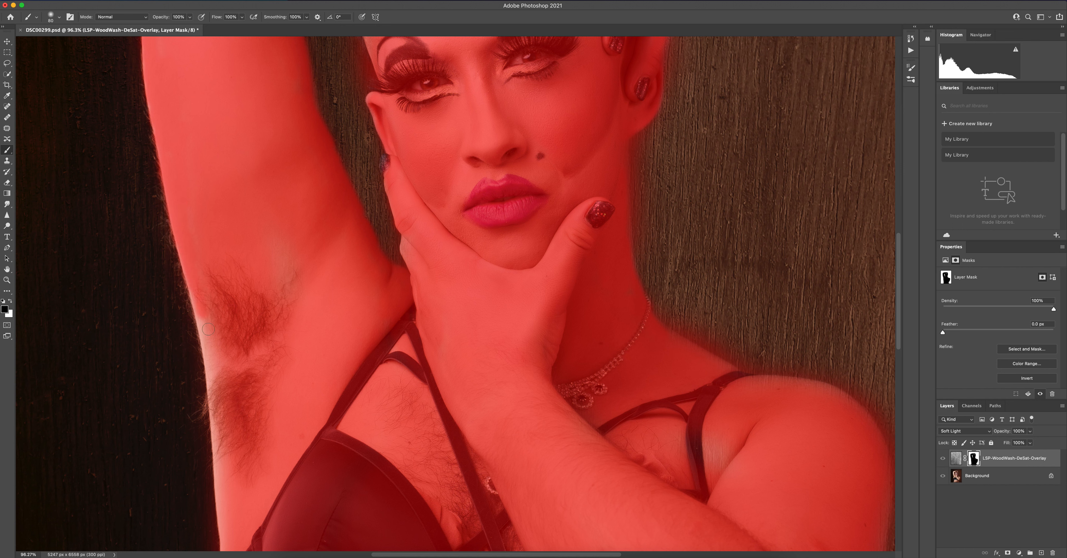
left_click_drag(196, 278, 212, 340)
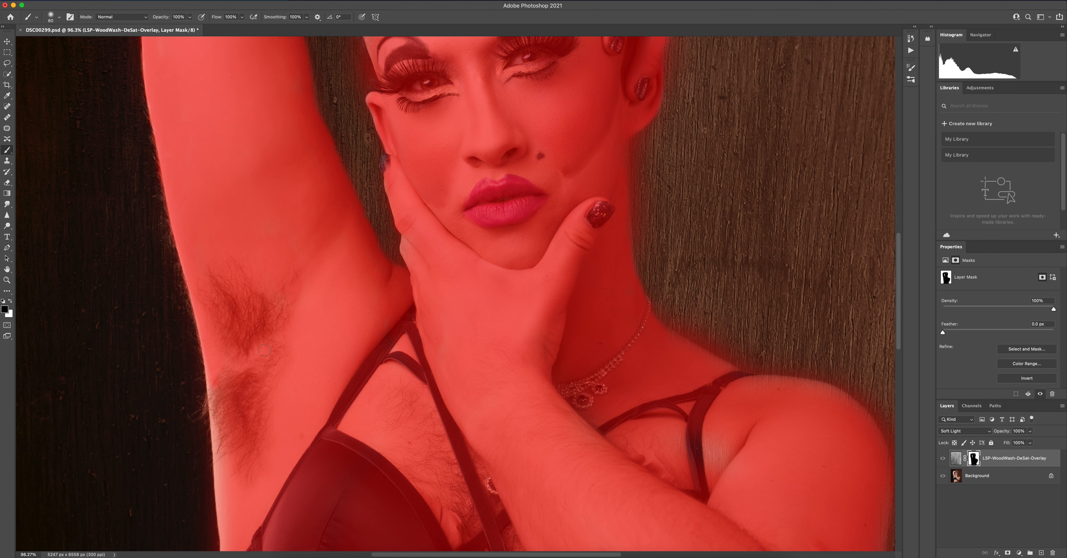
Paint the mask along the side of the torso below the armpit and over the bra's side band
left_click_drag(257, 307, 301, 144)
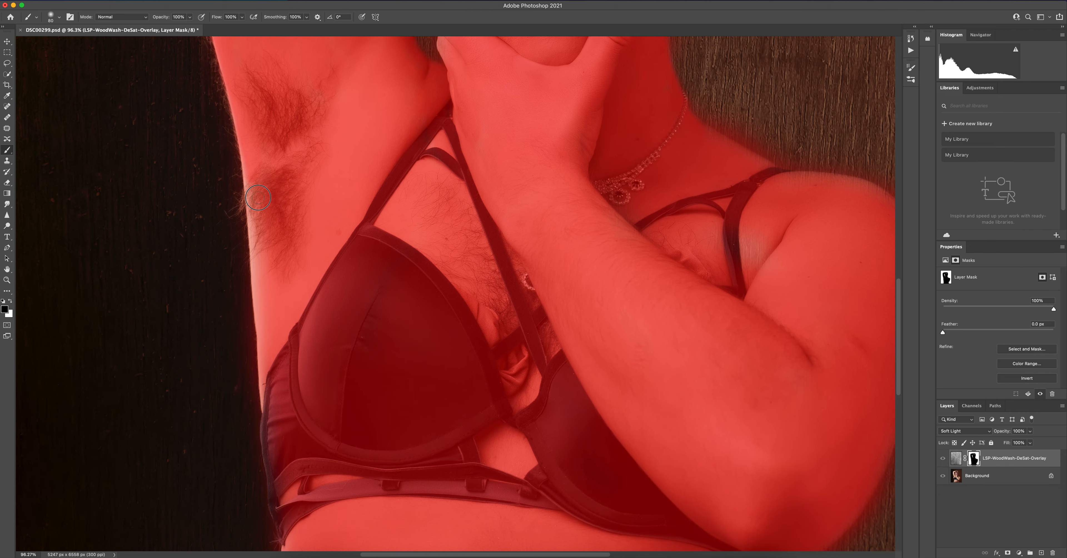
left_click_drag(249, 198, 267, 313)
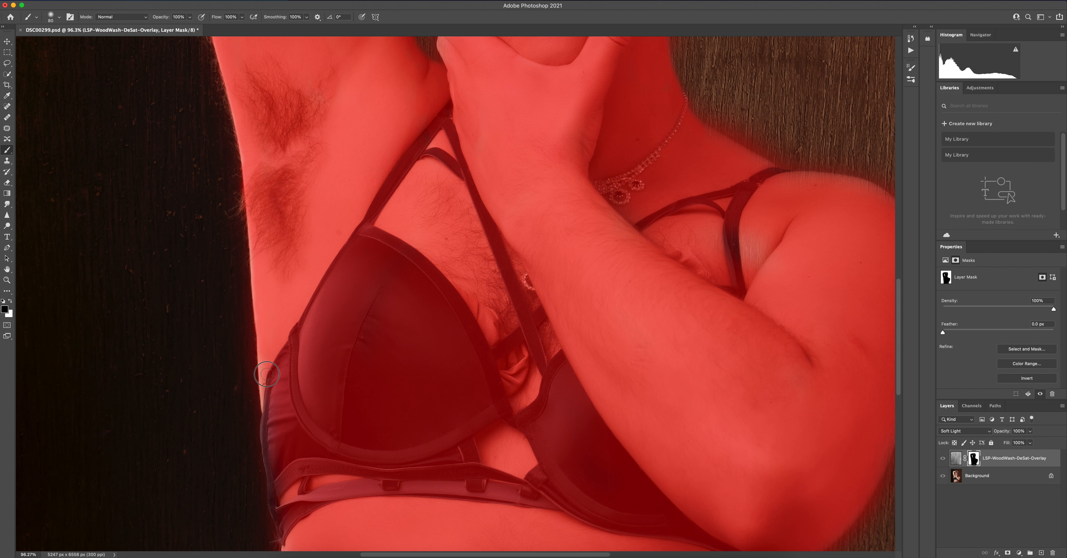
left_click_drag(338, 427, 351, 306)
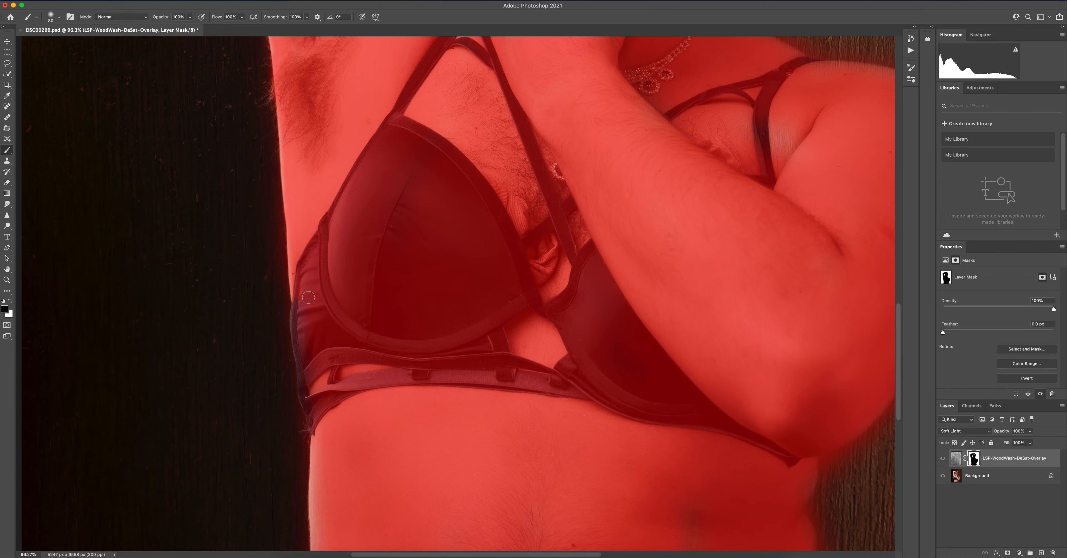
mouse_move(297, 329)
left_mouse_down()
mouse_move(312, 415)
mouse_move(314, 384)
left_mouse_up()
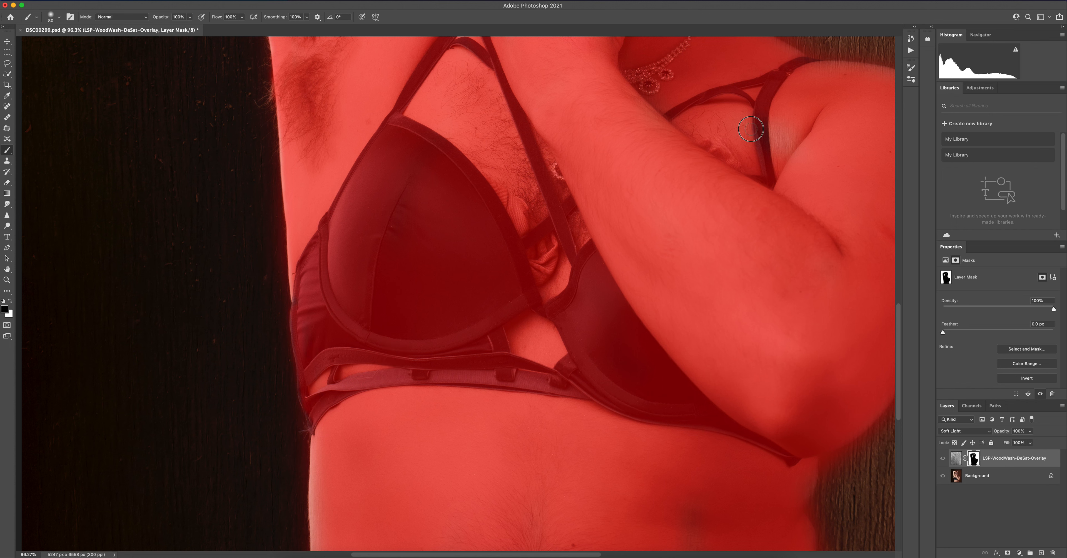
Clean up the mask edge along the neck, shoulder and outer upper arm of the lowered arm
mouse_move(801, 121)
left_mouse_down()
mouse_move(756, 176)
mouse_move(753, 144)
mouse_move(795, 117)
mouse_move(813, 126)
mouse_move(719, 185)
left_mouse_up()
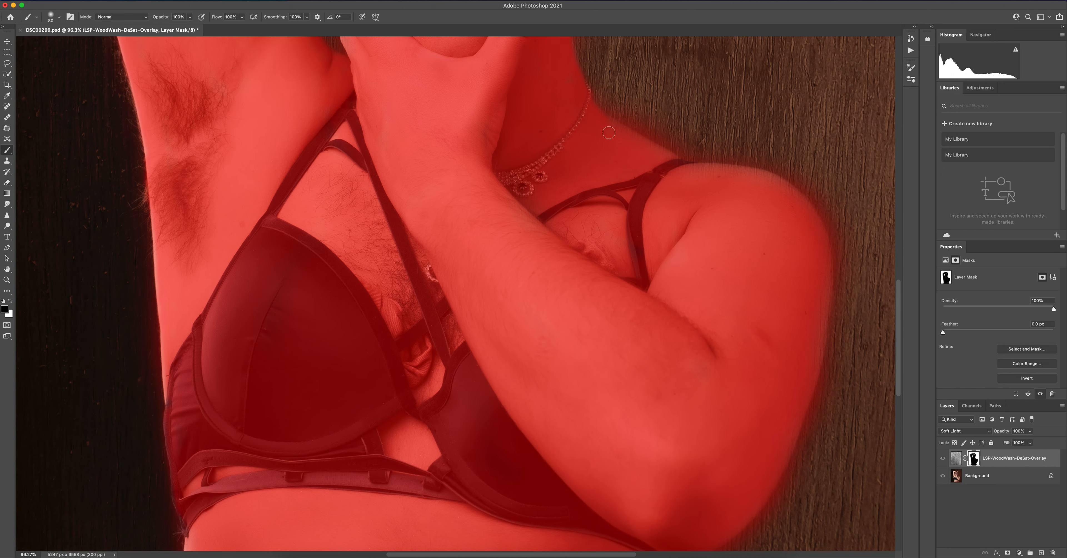
mouse_move(600, 120)
left_mouse_down()
mouse_move(679, 166)
mouse_move(774, 180)
mouse_move(787, 187)
mouse_move(769, 223)
left_mouse_up()
mouse_move(595, 73)
left_mouse_down()
mouse_move(681, 148)
mouse_move(695, 153)
mouse_move(646, 118)
mouse_move(652, 107)
mouse_move(704, 154)
mouse_move(753, 158)
mouse_move(806, 180)
mouse_move(835, 238)
mouse_move(832, 266)
left_mouse_up()
left_click_drag(762, 156, 836, 265)
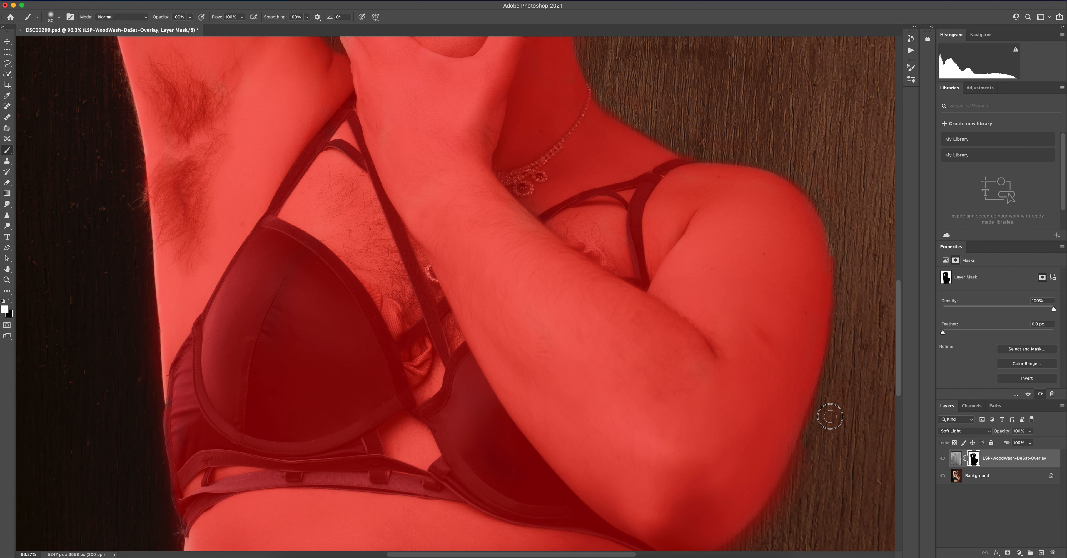
Refine the mask around the lowered elbow and the waist beneath it, and fill the thin patch on the stomach
left_click_drag(732, 377, 757, 238)
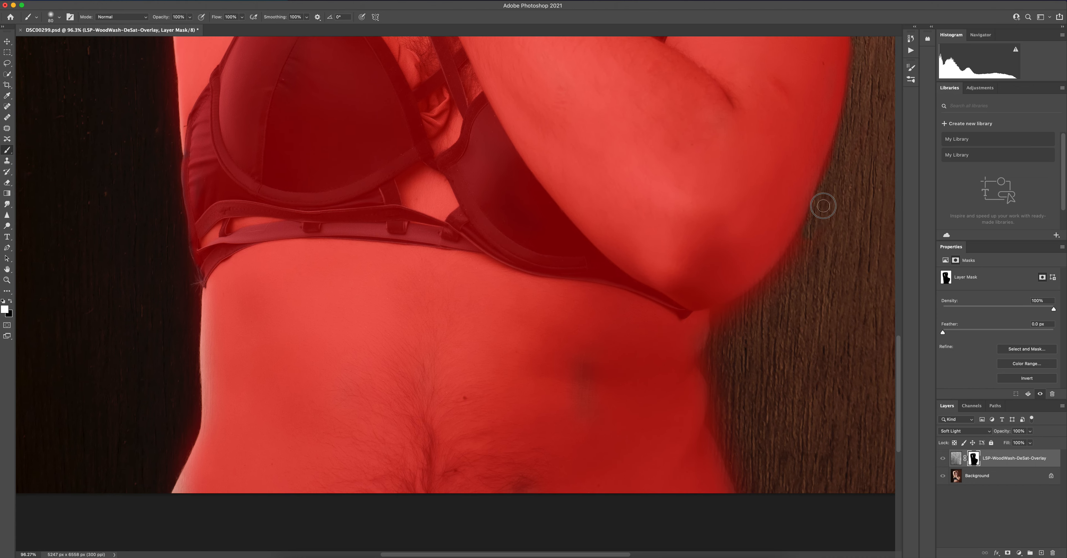
mouse_move(779, 275)
left_mouse_down()
mouse_move(719, 310)
mouse_move(759, 298)
left_mouse_up()
mouse_move(819, 255)
left_mouse_down()
mouse_move(719, 336)
mouse_move(716, 352)
mouse_move(716, 321)
mouse_move(707, 358)
mouse_move(738, 323)
mouse_move(744, 336)
mouse_move(714, 342)
mouse_move(713, 376)
mouse_move(705, 364)
mouse_move(712, 423)
mouse_move(746, 483)
mouse_move(724, 388)
mouse_move(738, 455)
left_mouse_up()
mouse_move(590, 349)
left_mouse_down()
mouse_move(595, 381)
mouse_move(570, 424)
left_mouse_up()
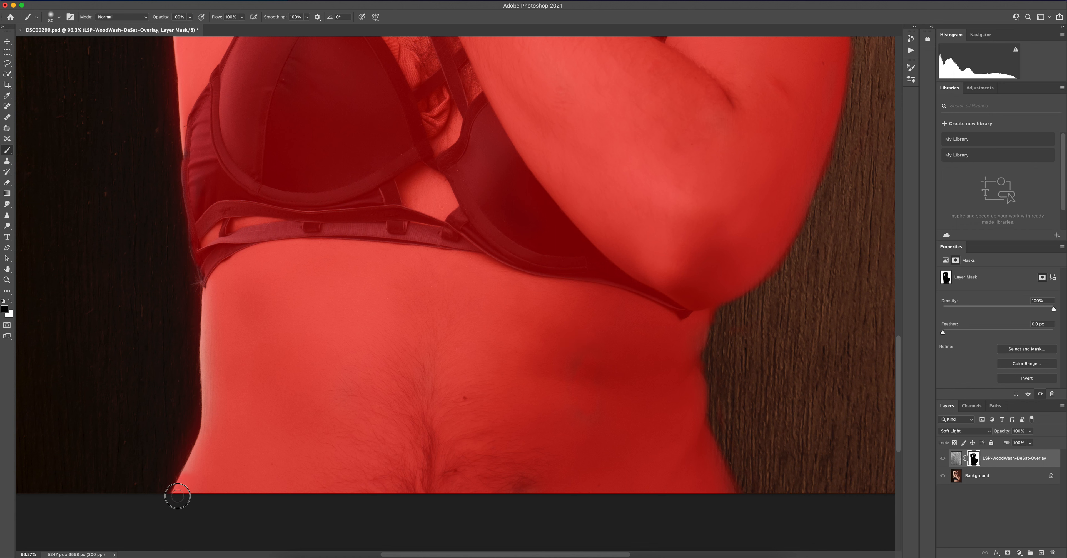
Refine the opposite waist edge from the bra band to the hip, painting black inside the body and white outside
mouse_move(209, 426)
left_mouse_down()
mouse_move(202, 348)
mouse_move(211, 291)
left_mouse_up()
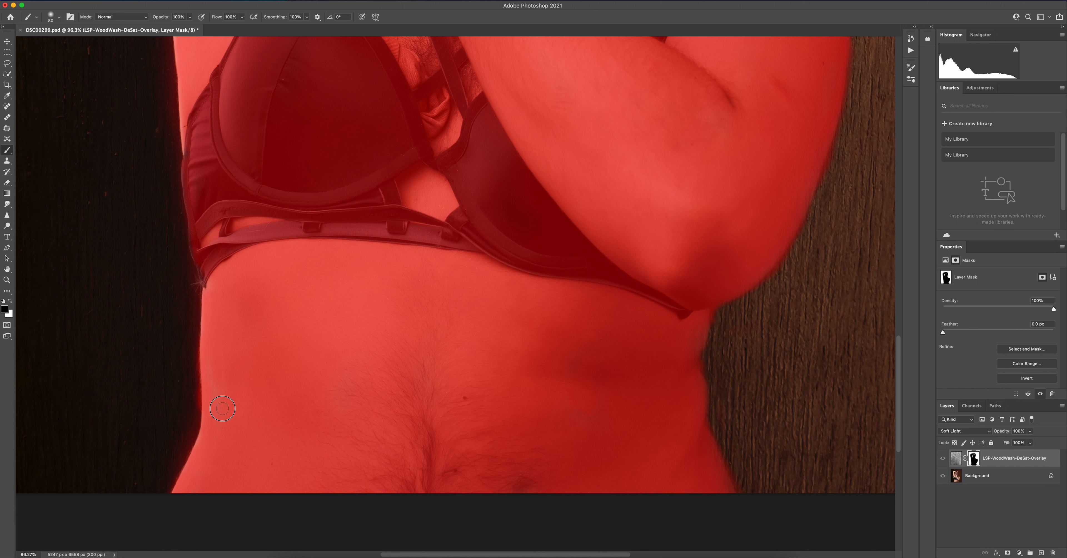
mouse_move(190, 359)
left_mouse_down()
mouse_move(188, 316)
mouse_move(195, 408)
mouse_move(191, 379)
mouse_move(194, 421)
mouse_move(165, 494)
left_mouse_up()
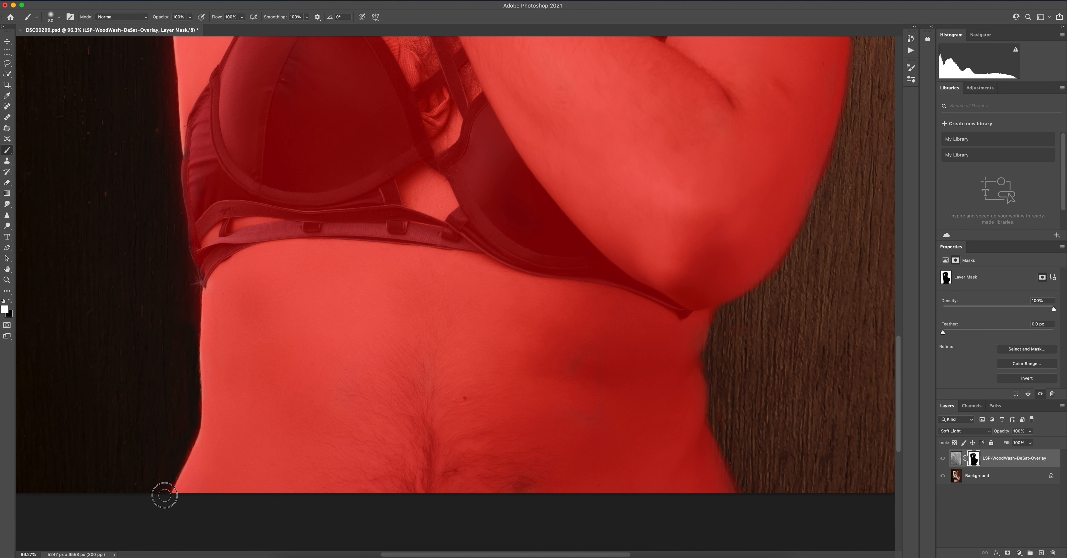
mouse_move(185, 285)
left_mouse_down()
mouse_move(181, 269)
mouse_move(190, 289)
left_mouse_up()
Turn off the red mask overlay and review the masked portrait at full view
scroll(183, 250, "up", 6)
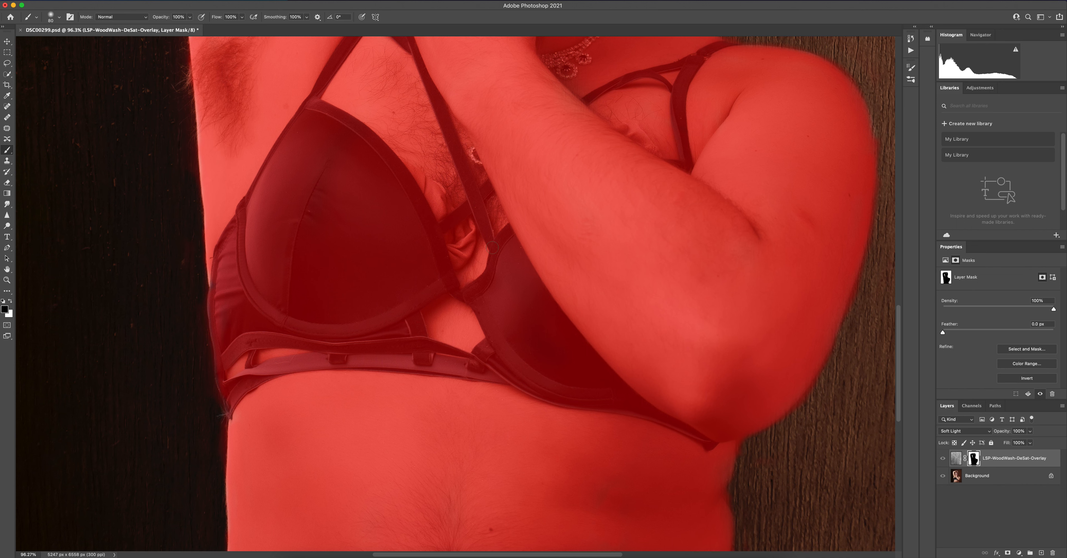
key("backslash")
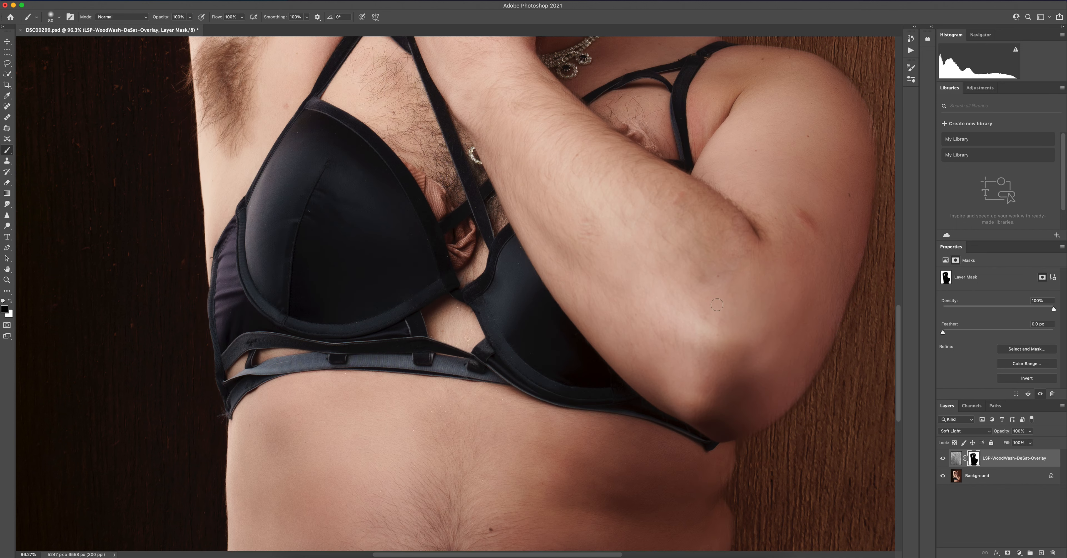
scroll(706, 286, "down", 10)
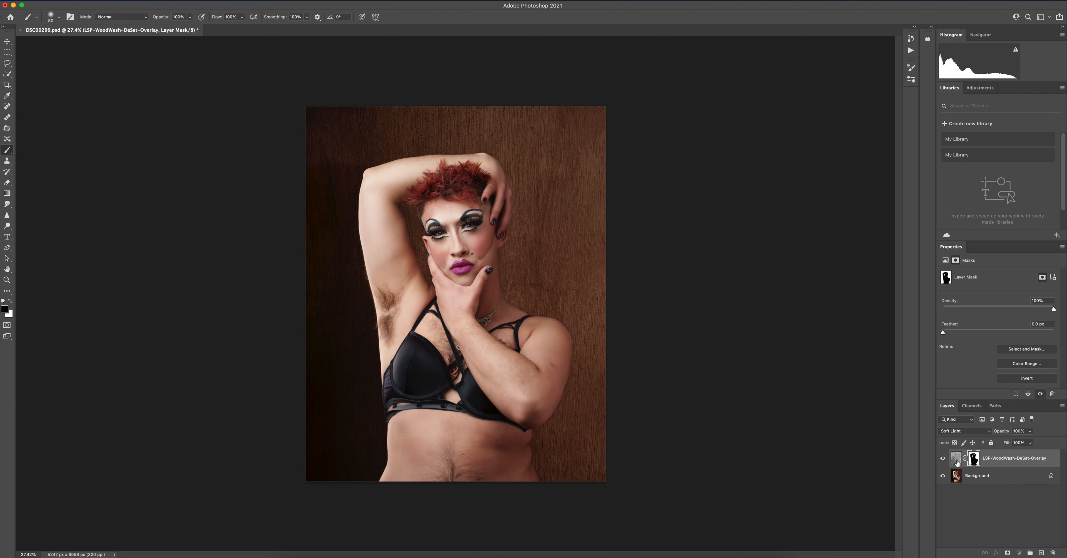
Start a Gaussian Blur on the wood texture layer's image rather than its mask, with the radius at 0.1 pixels
left_click(956, 458)
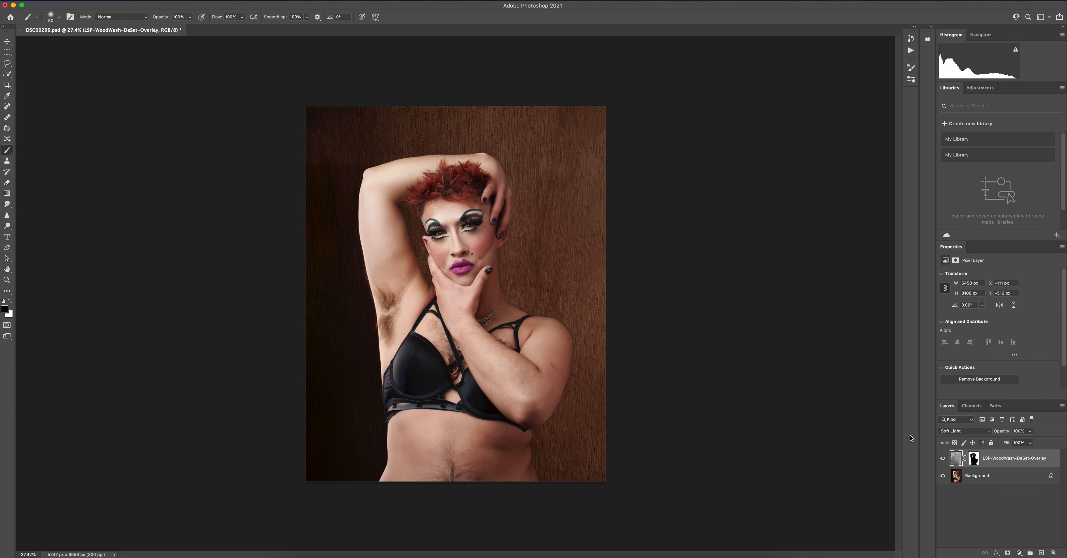
left_click(195, 1)
mouse_move(260, 102)
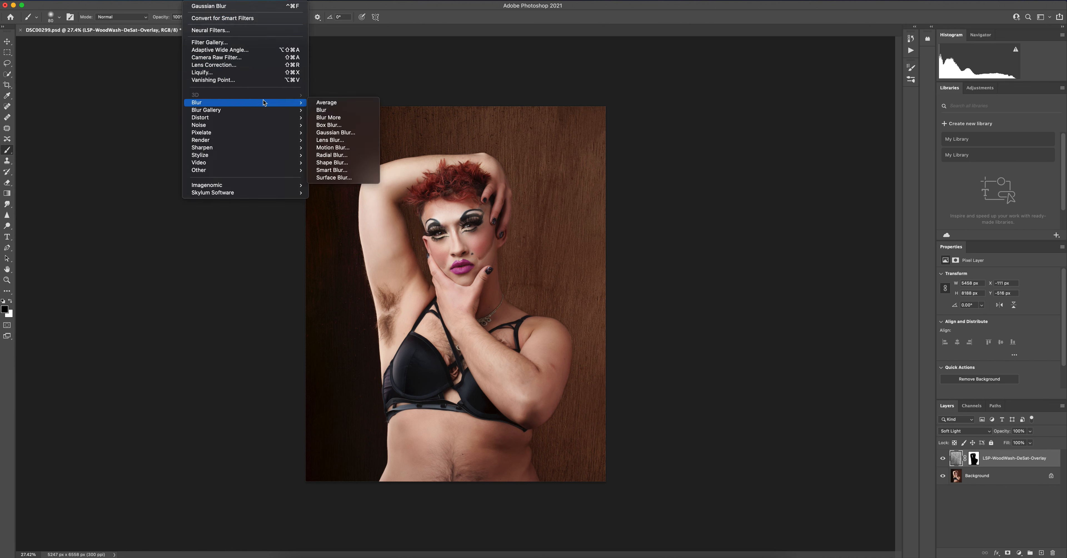
left_click(327, 133)
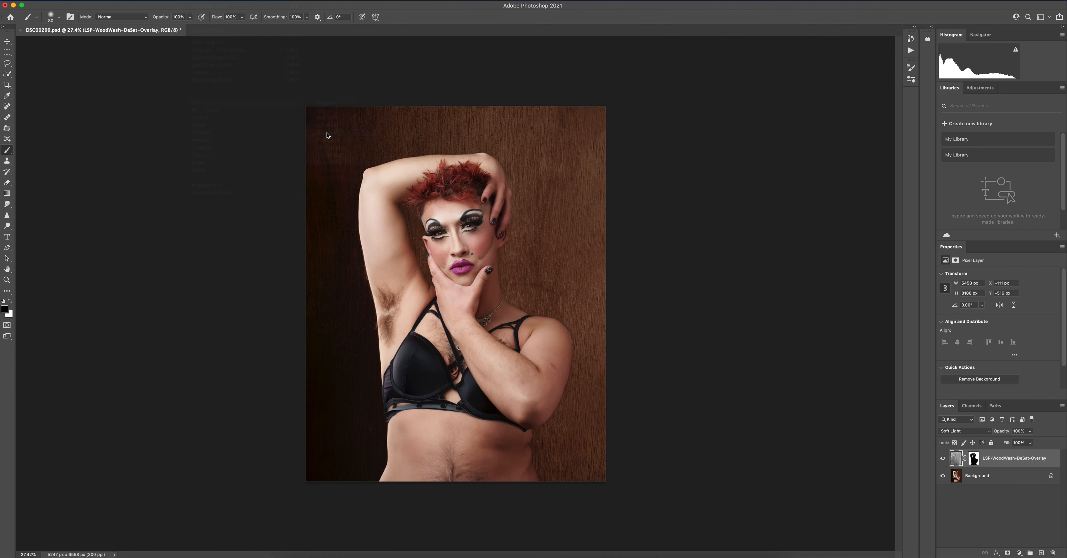
left_click_drag(710, 286, 668, 291)
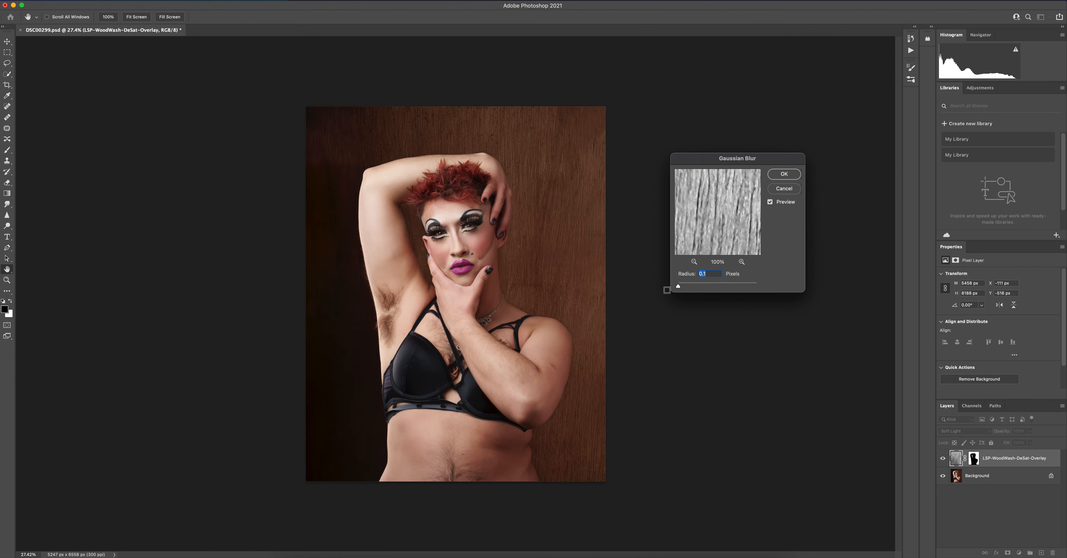
Raise the Gaussian Blur radius to 28.9 pixels and on up to 1000 pixels, previewing the blur on the wood texture
left_click_drag(679, 289, 714, 289)
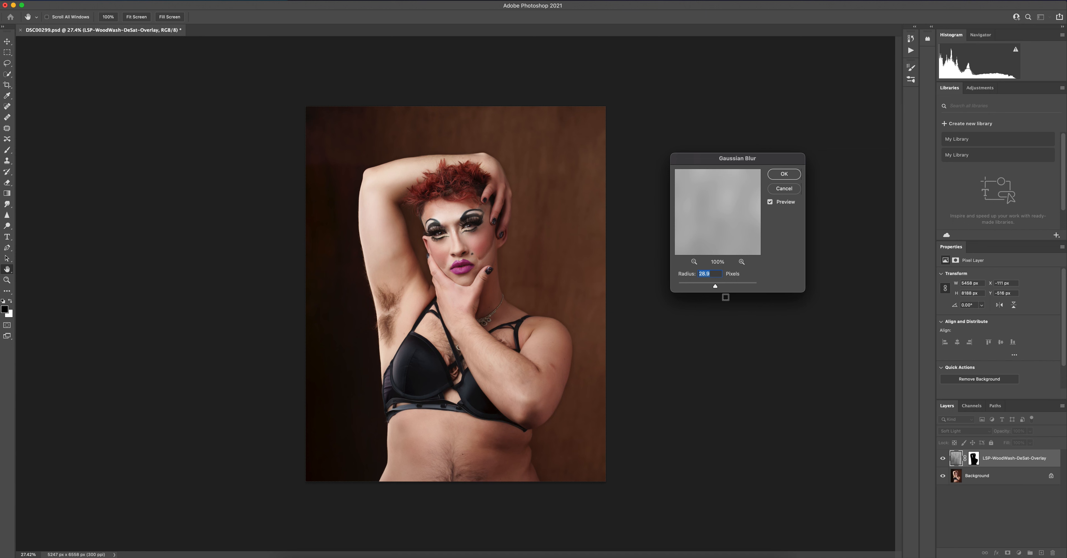
left_click(721, 286)
left_click_drag(723, 287, 756, 287)
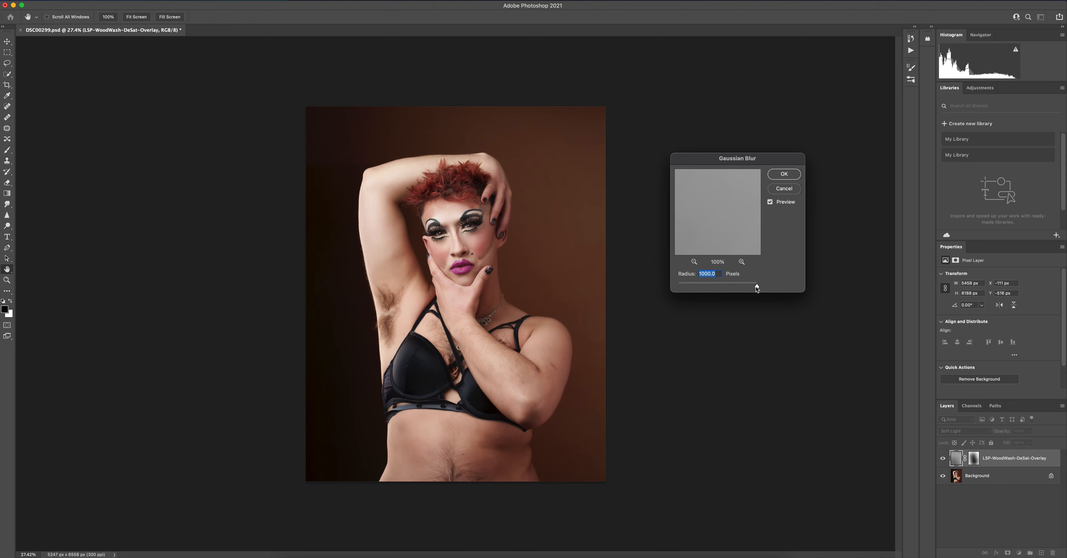